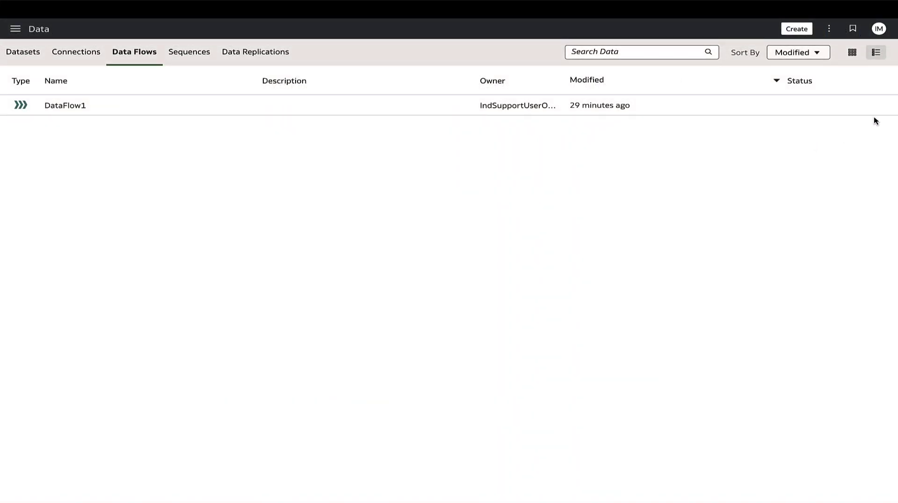
Step: Inspect DataFlow1, open its run History, and view the log of the Failed run
{"action": "mouse_move", "coordinate": [888, 114]}
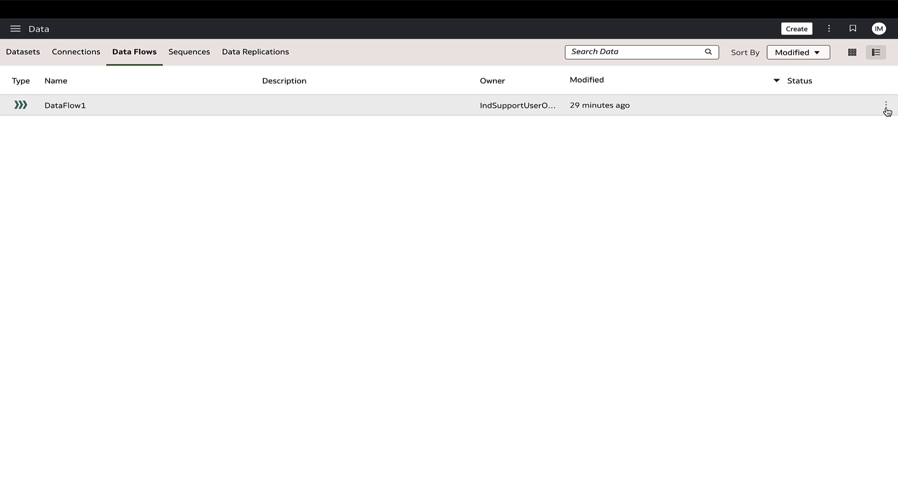
{"action": "left_click", "coordinate": [886, 106]}
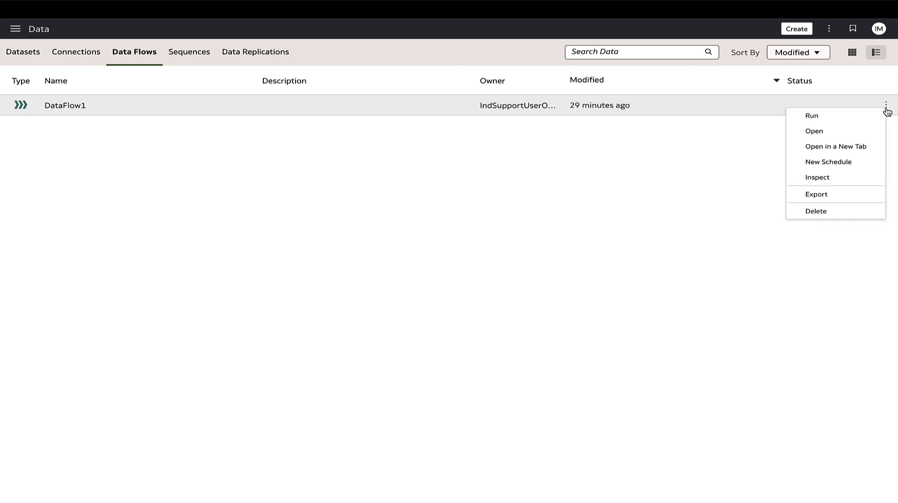
{"action": "left_click", "coordinate": [851, 180]}
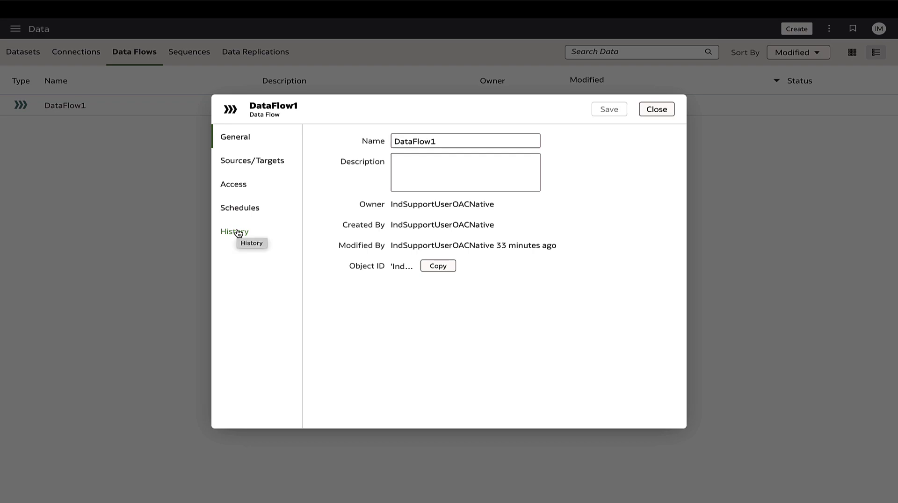
{"action": "left_click", "coordinate": [238, 233]}
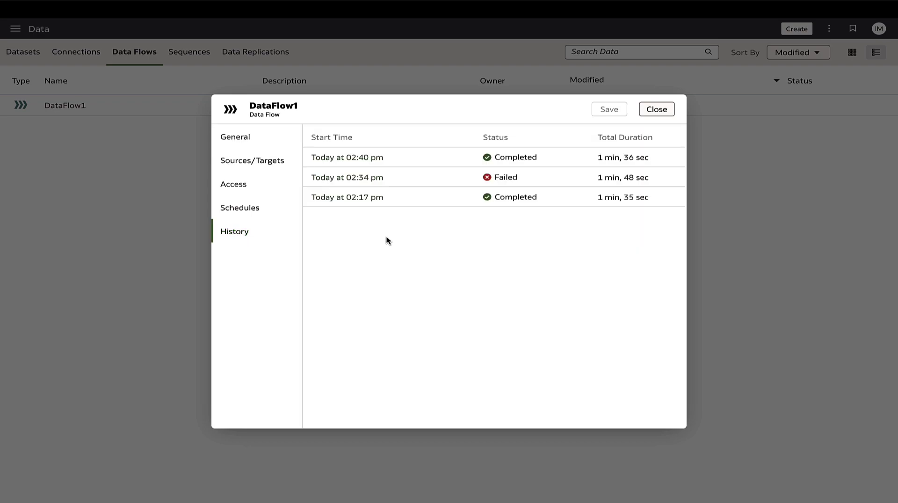
{"action": "left_click", "coordinate": [513, 178]}
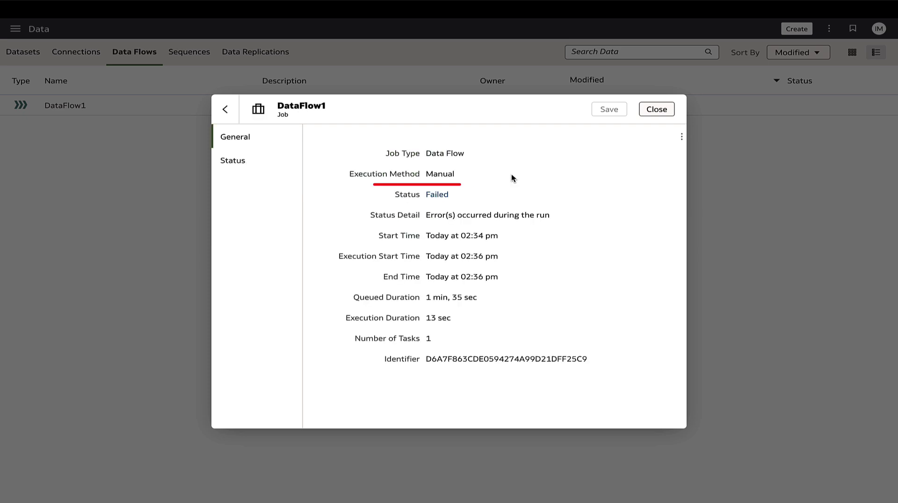
{"action": "left_click", "coordinate": [444, 196]}
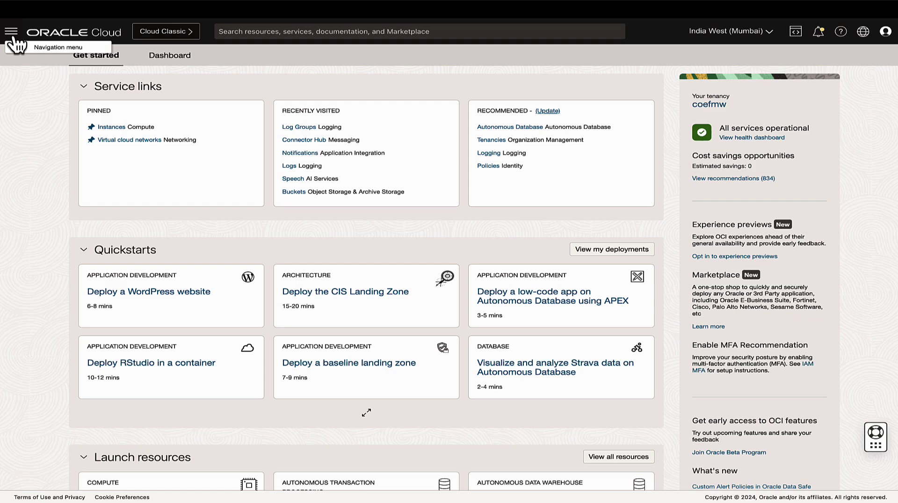
Step: Go to the DiagnosticLog2 log in the OACLogGroup log group and explore it in Log Search
{"action": "left_click", "coordinate": [12, 34]}
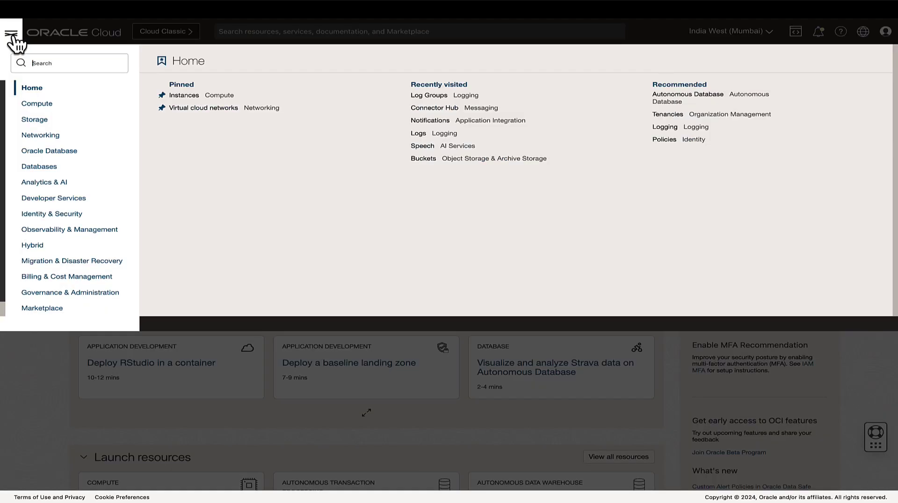
{"action": "left_click", "coordinate": [66, 232]}
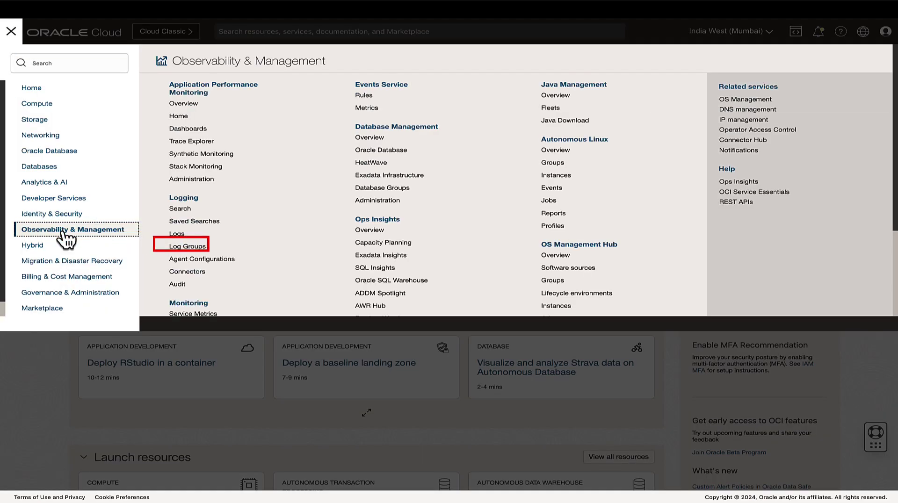
{"action": "left_click", "coordinate": [192, 248]}
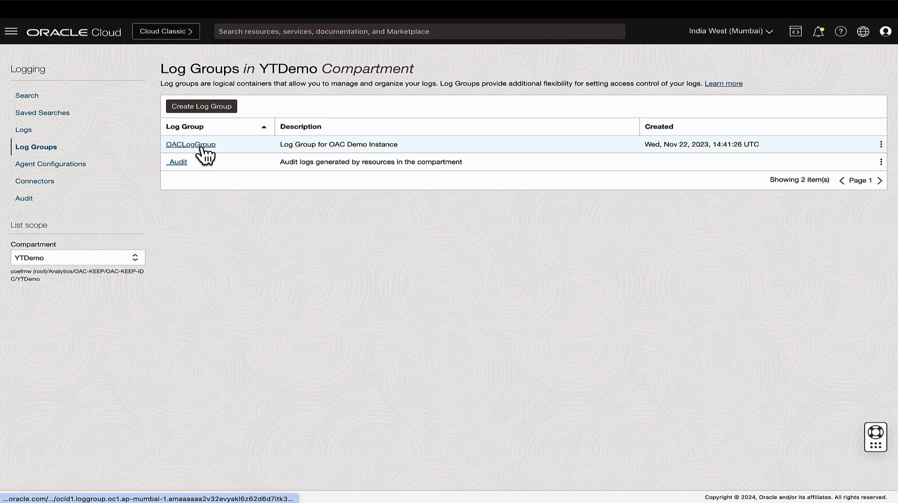
{"action": "left_click", "coordinate": [201, 146]}
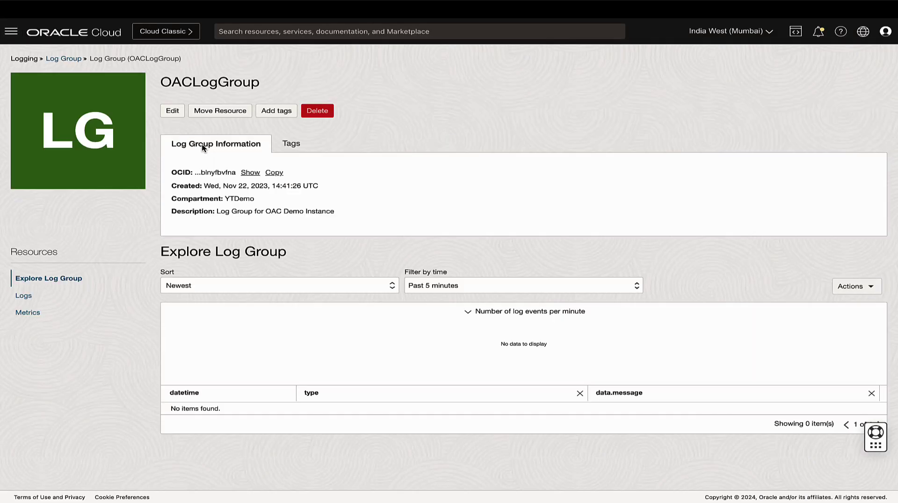
{"action": "left_click", "coordinate": [27, 301]}
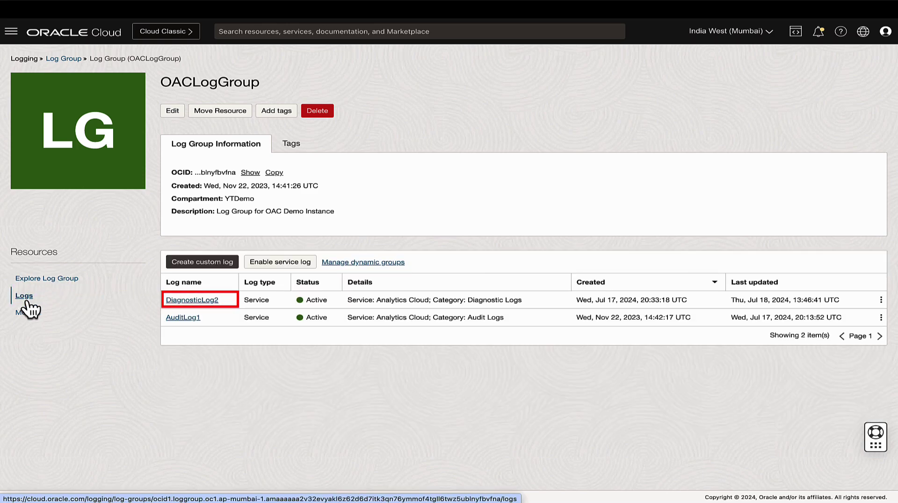
{"action": "left_click", "coordinate": [210, 305]}
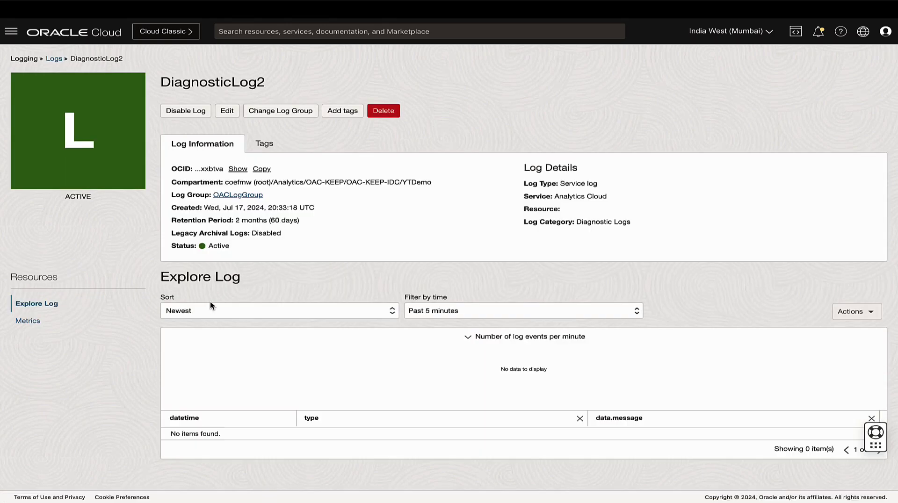
{"action": "left_click", "coordinate": [852, 313]}
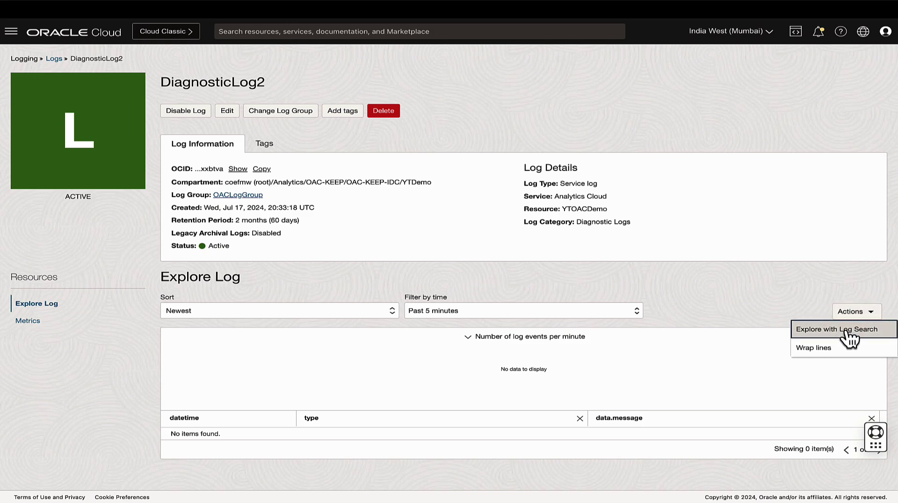
{"action": "left_click", "coordinate": [848, 332]}
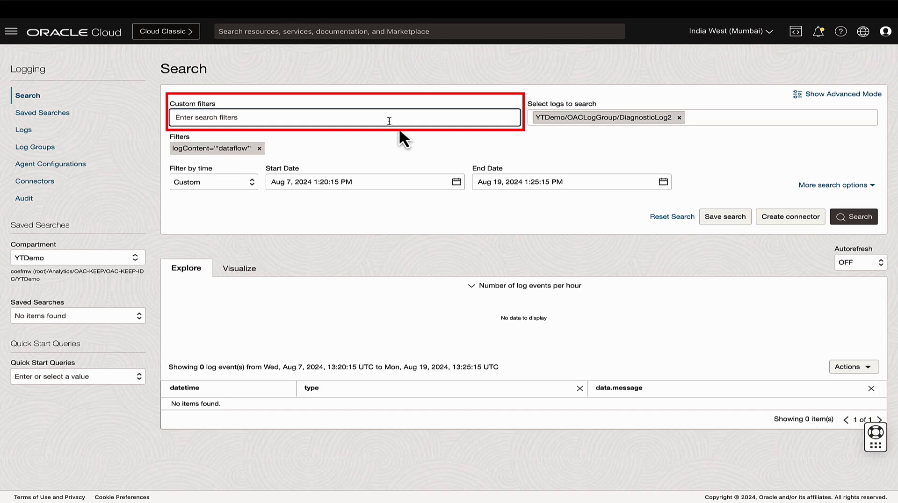
Step: Move the log search start date to Aug 6 and rerun the search
{"action": "left_click", "coordinate": [458, 182]}
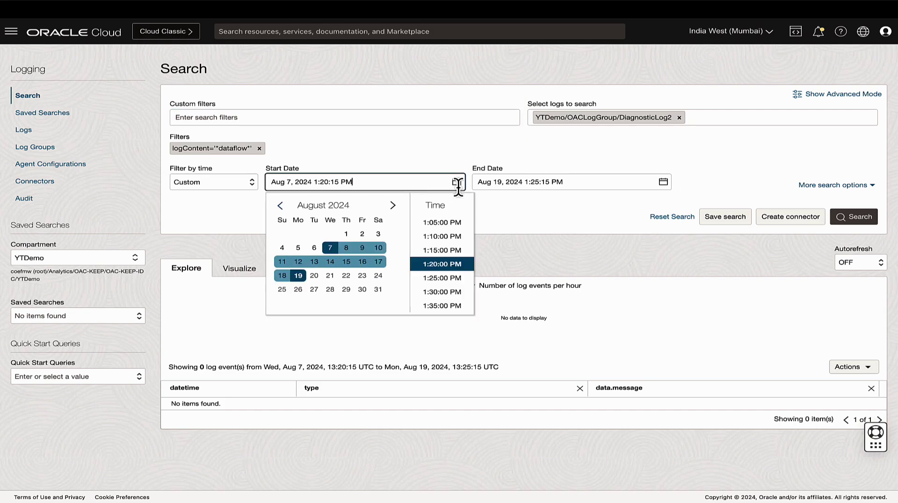
{"action": "left_click", "coordinate": [309, 247]}
{"action": "left_click", "coordinate": [581, 246]}
Step: Expand and collapse the first log entry's JSON, then select its data.message value
{"action": "scroll", "coordinate": [581, 246], "scroll_direction": "down", "scroll_amount": 4}
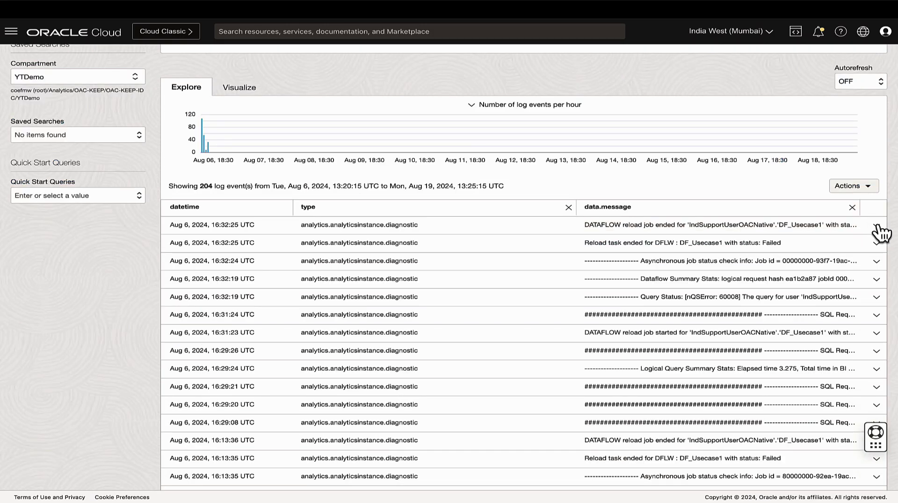
{"action": "left_click", "coordinate": [877, 225]}
{"action": "scroll", "coordinate": [189, 250], "scroll_direction": "down", "scroll_amount": 1}
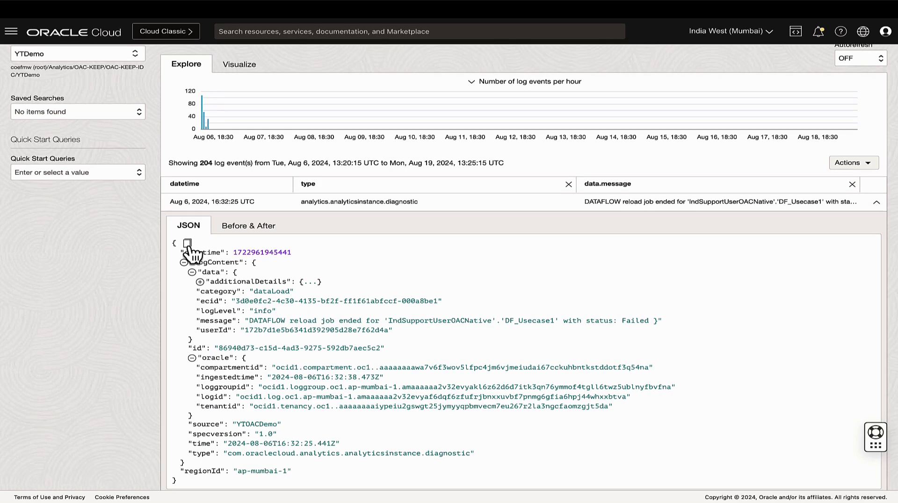
{"action": "scroll", "coordinate": [880, 226], "scroll_direction": "up", "scroll_amount": 1}
{"action": "left_click", "coordinate": [878, 225]}
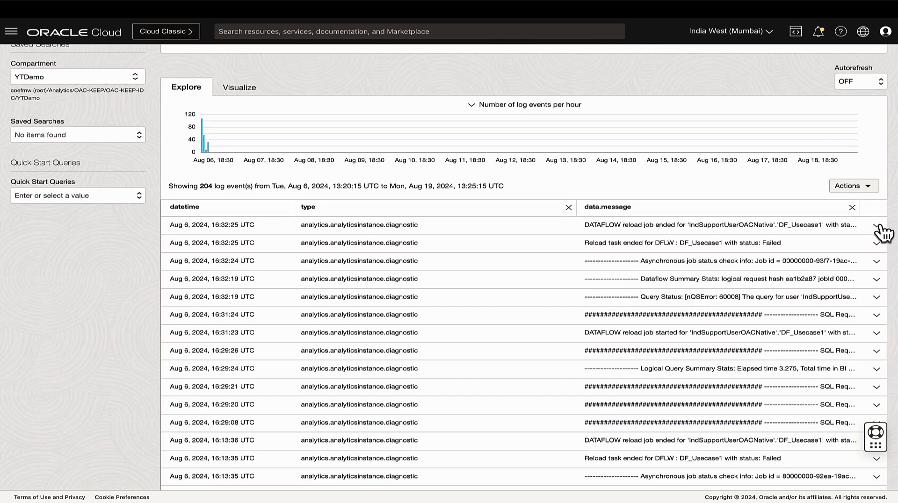
{"action": "scroll", "coordinate": [655, 209], "scroll_direction": "down", "scroll_amount": 1}
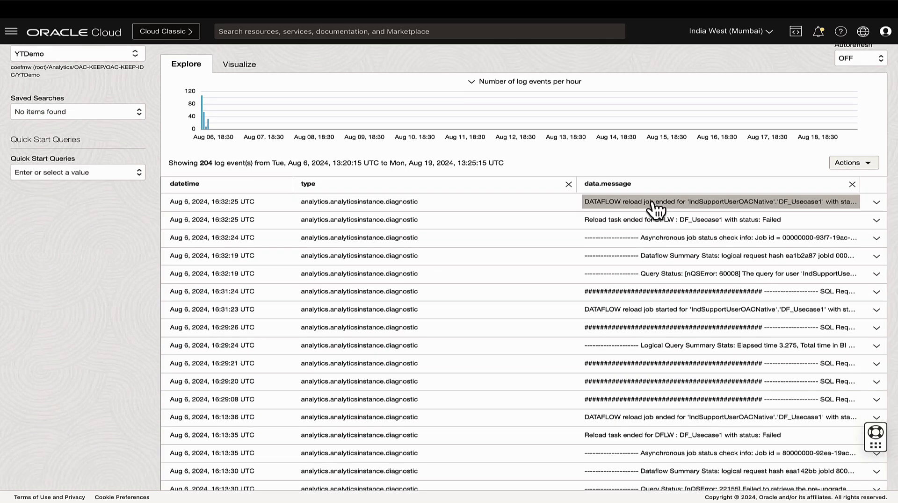
{"action": "left_click", "coordinate": [654, 206]}
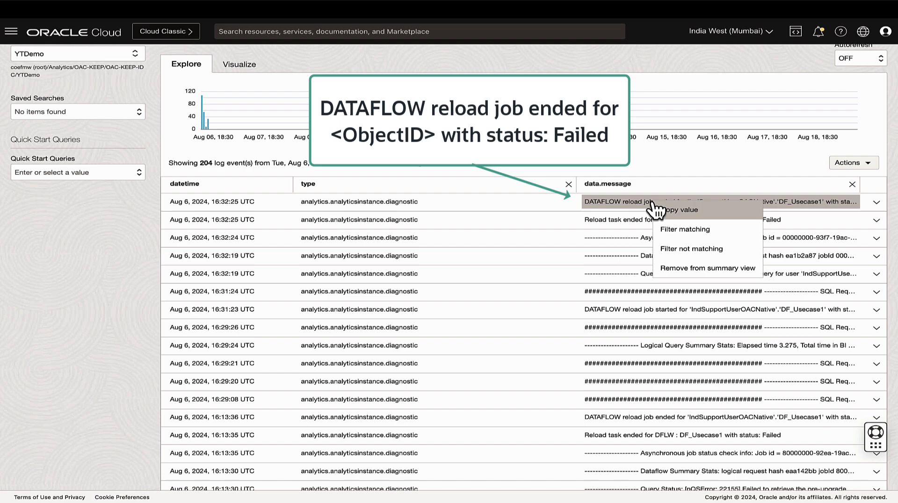
Step: Copy the failed reload job message and create a Notifications topic named DataflowNotification
{"action": "left_click", "coordinate": [688, 213]}
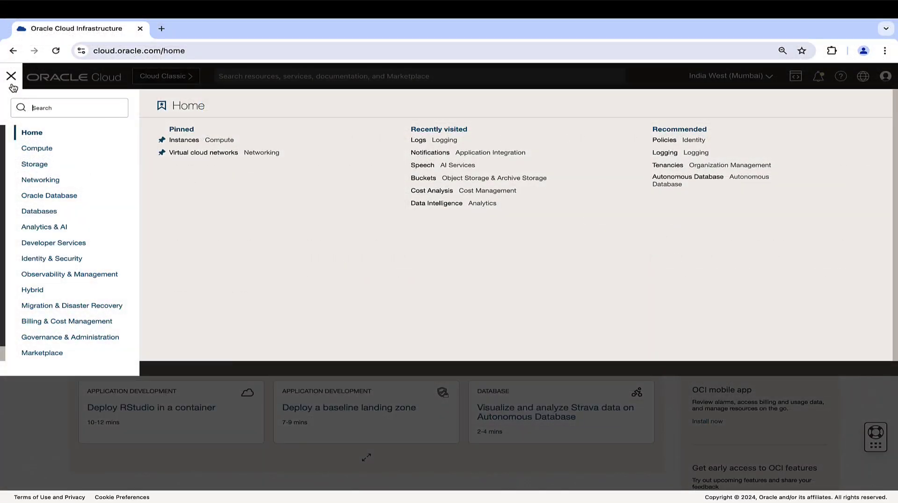
{"action": "left_click", "coordinate": [78, 244]}
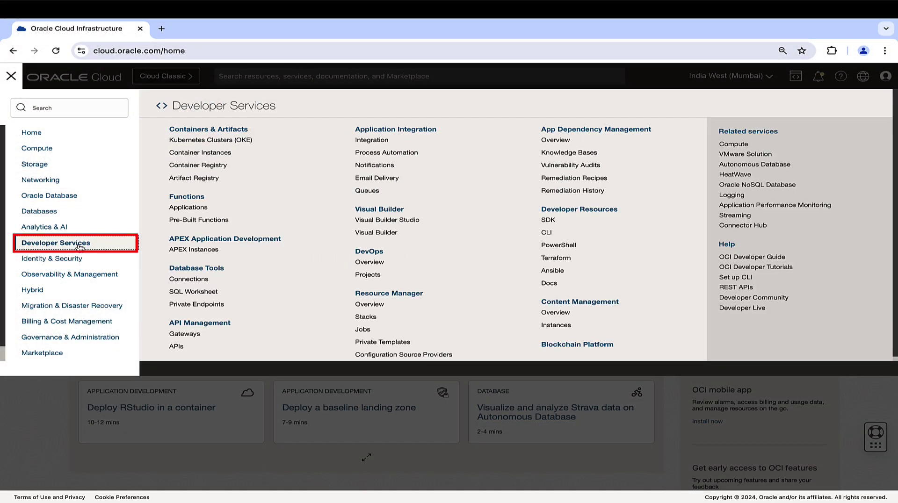
{"action": "left_click", "coordinate": [379, 166]}
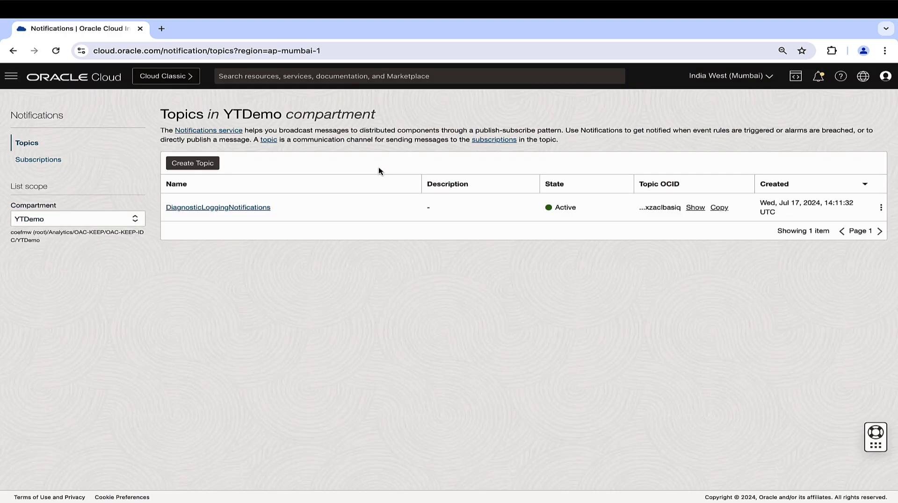
{"action": "left_click", "coordinate": [192, 163]}
{"action": "type", "text": "DataflowNotification"}
{"action": "left_click", "coordinate": [337, 479]}
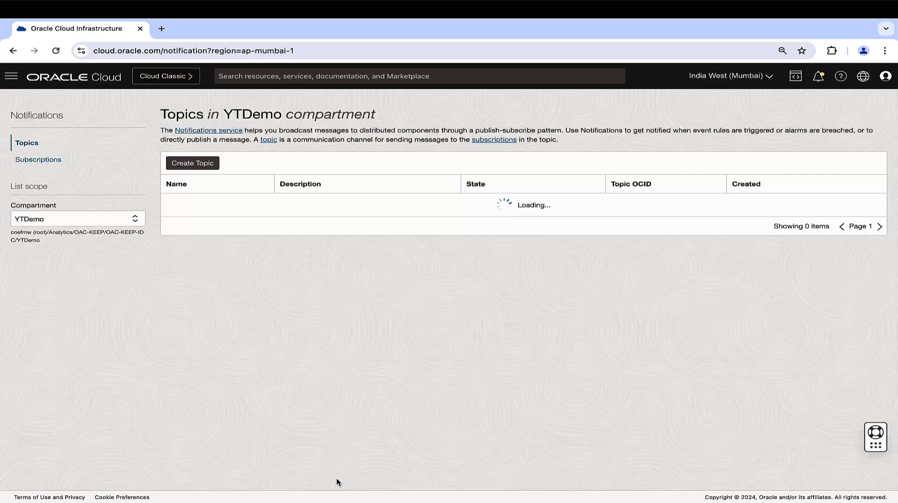
Step: Add an Email subscription to DataflowNotification using the pasted subscriber e-mail address
{"action": "left_click", "coordinate": [201, 203]}
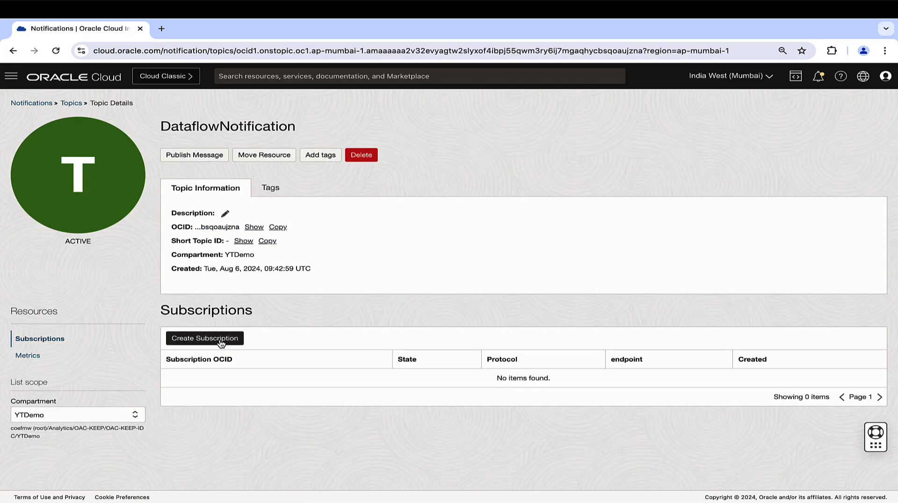
{"action": "left_click", "coordinate": [222, 343]}
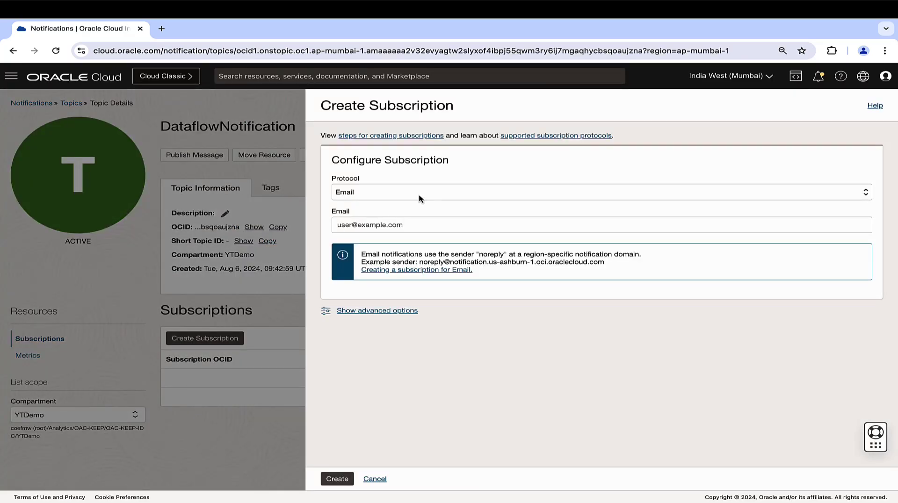
{"action": "left_click", "coordinate": [397, 226]}
{"action": "key", "text": "ctrl+v"}
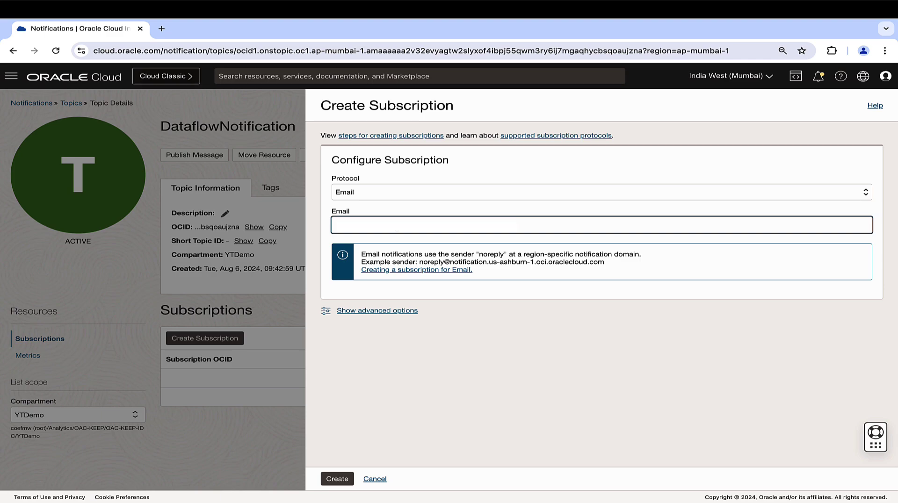
{"action": "left_click", "coordinate": [337, 479]}
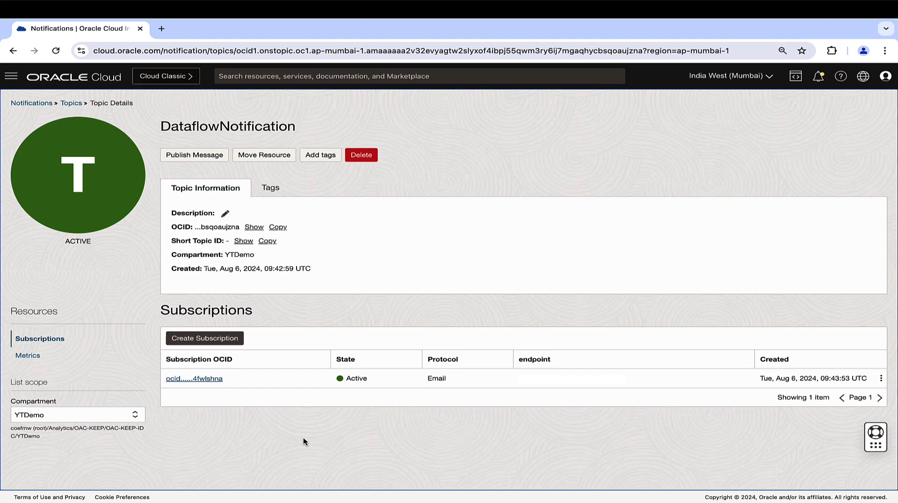
{"action": "left_click", "coordinate": [11, 76]}
Step: In Connector Hub, start a connector named DataflowNotification with Logging source and Notifications target
{"action": "left_click", "coordinate": [47, 228]}
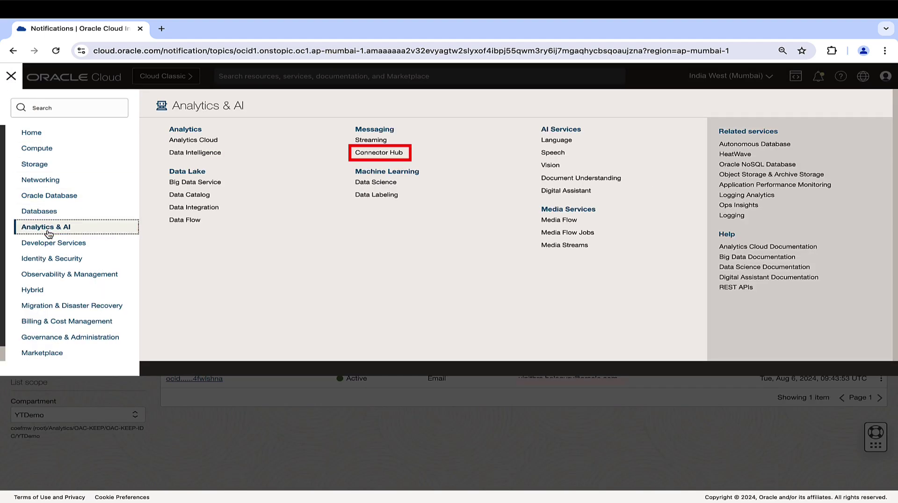
{"action": "left_click", "coordinate": [379, 155]}
{"action": "left_click", "coordinate": [220, 156]}
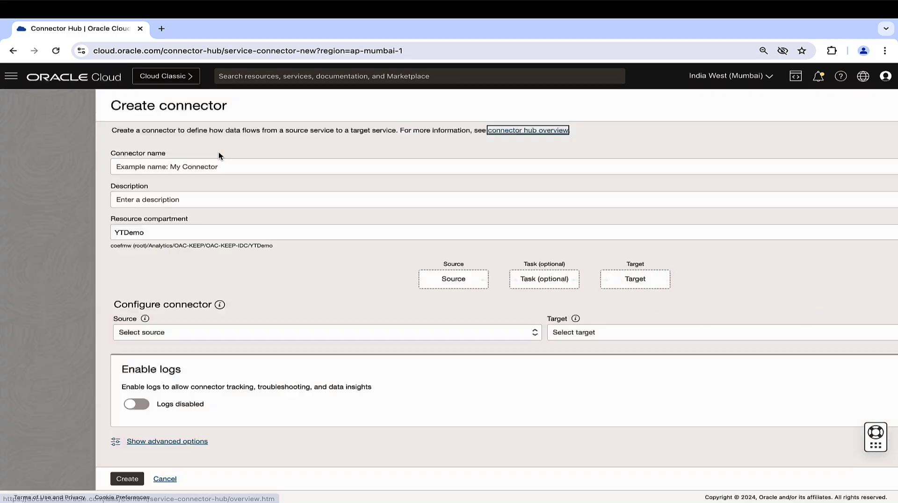
{"action": "left_click", "coordinate": [197, 167]}
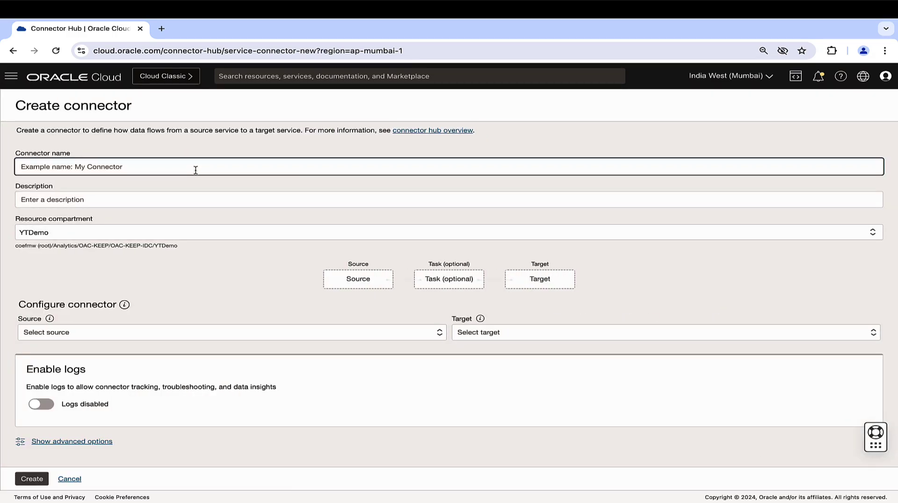
{"action": "type", "text": "DataflowNotification"}
{"action": "left_click", "coordinate": [276, 332]}
{"action": "left_click", "coordinate": [279, 356]}
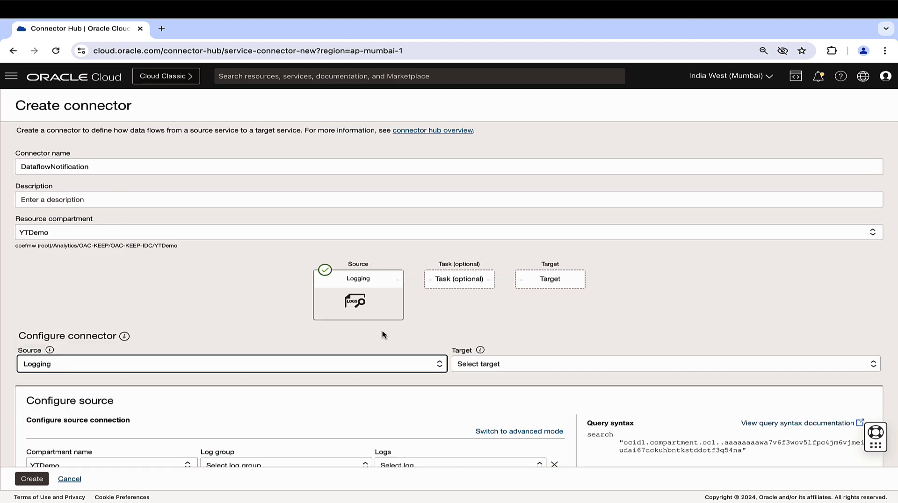
{"action": "left_click", "coordinate": [561, 367]}
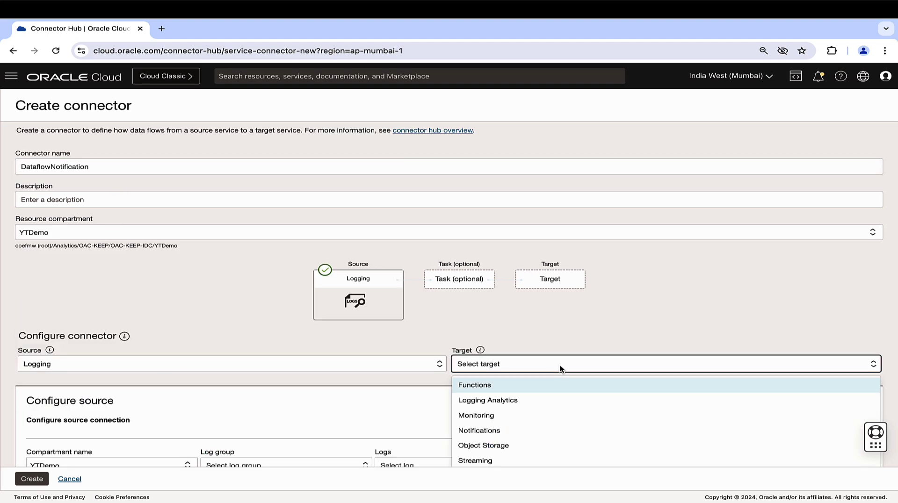
{"action": "left_click", "coordinate": [518, 430]}
Step: Set the connector source to the DiagnosticLog2 log in OACLogGroup
{"action": "scroll", "coordinate": [685, 325], "scroll_direction": "down", "scroll_amount": 4}
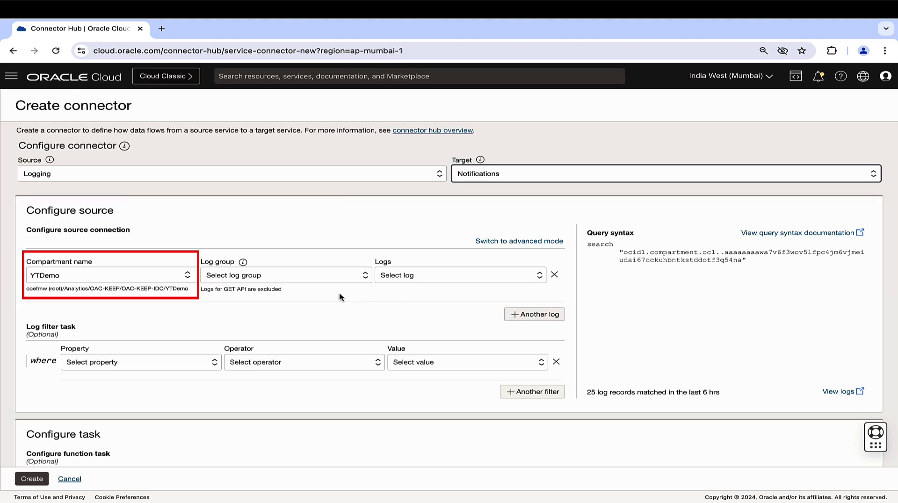
{"action": "left_click", "coordinate": [321, 279]}
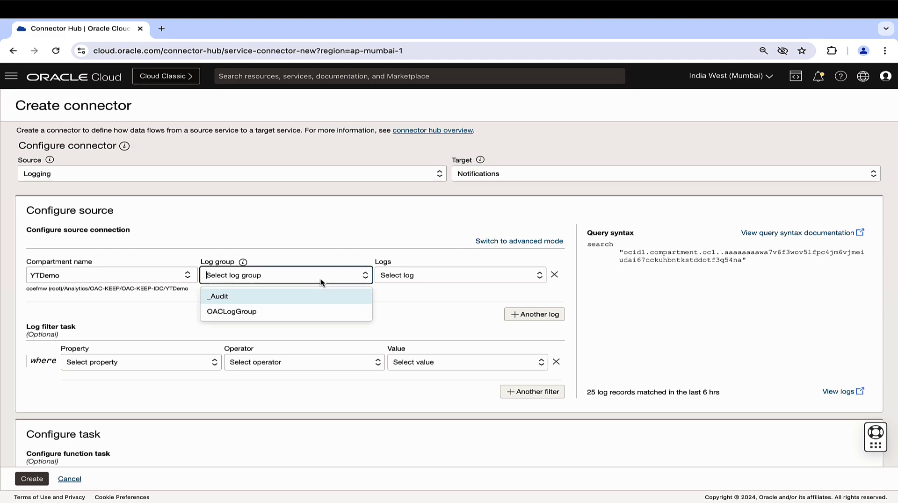
{"action": "left_click", "coordinate": [282, 317]}
{"action": "left_click", "coordinate": [441, 280]}
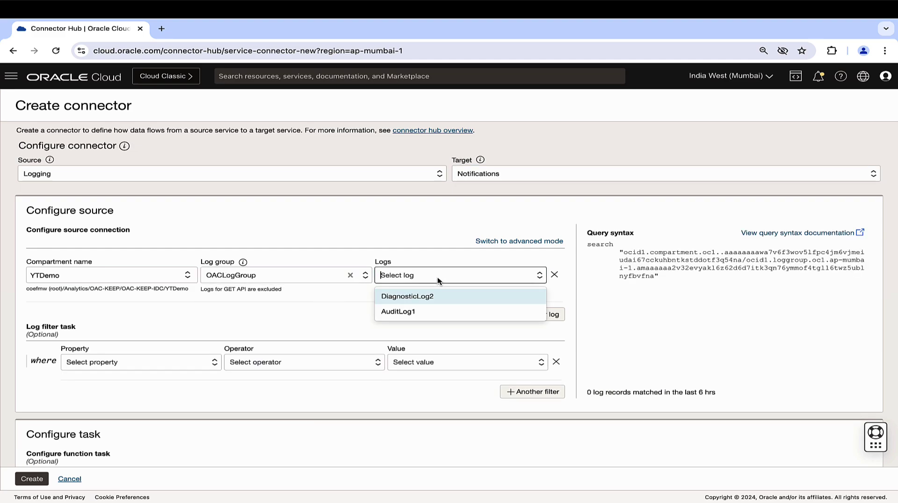
{"action": "left_click", "coordinate": [432, 302]}
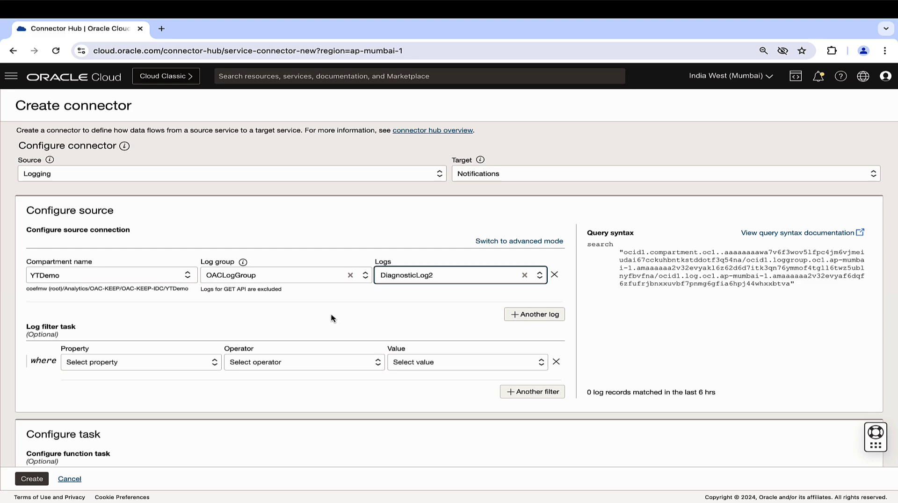
Step: Add a source filter where data.message equals the pasted failed DATAFLOW reload job message
{"action": "left_click", "coordinate": [188, 365]}
{"action": "left_click", "coordinate": [154, 414]}
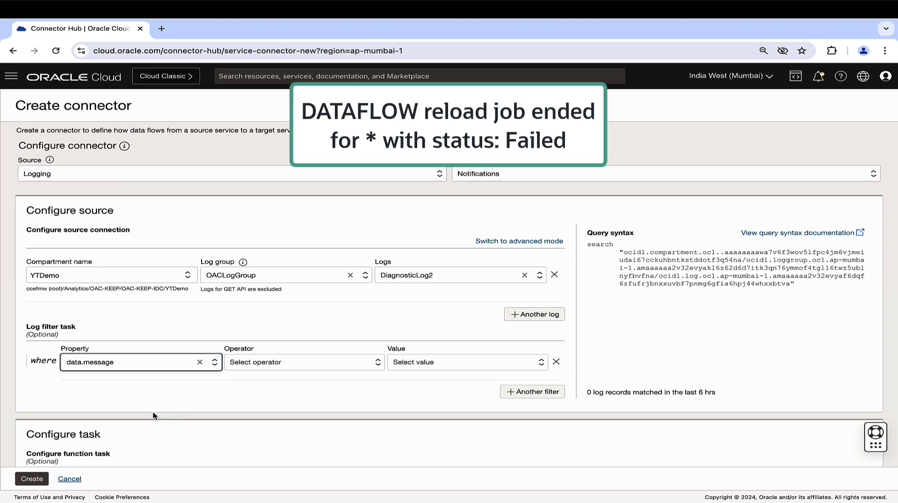
{"action": "left_click", "coordinate": [276, 370]}
{"action": "left_click", "coordinate": [277, 383]}
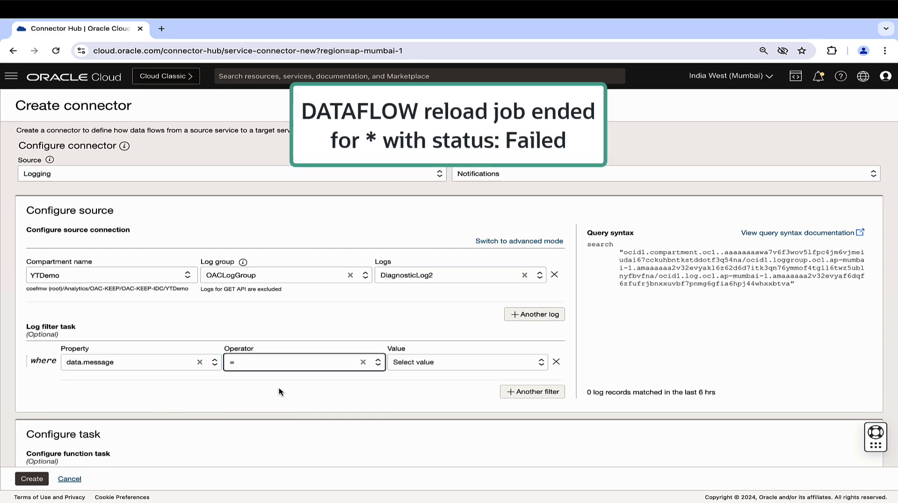
{"action": "left_click", "coordinate": [416, 364]}
{"action": "key", "text": "ctrl+v"}
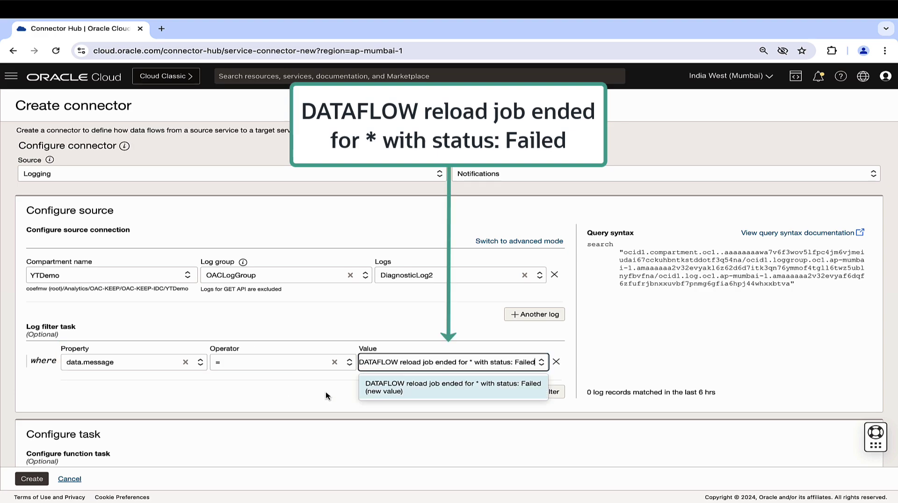
{"action": "left_click", "coordinate": [395, 391]}
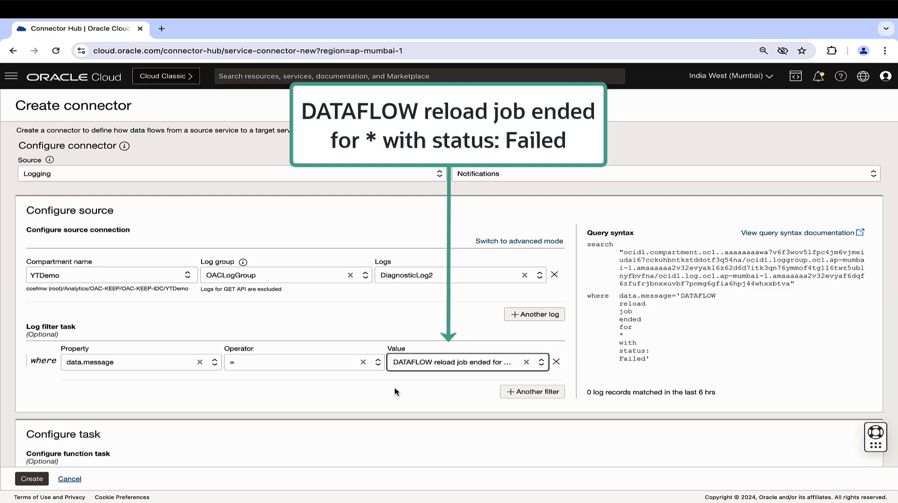
Step: Target the DataflowNotification topic with formatted messages and create the connector
{"action": "scroll", "coordinate": [395, 392], "scroll_direction": "down", "scroll_amount": 7}
{"action": "left_click", "coordinate": [514, 283]}
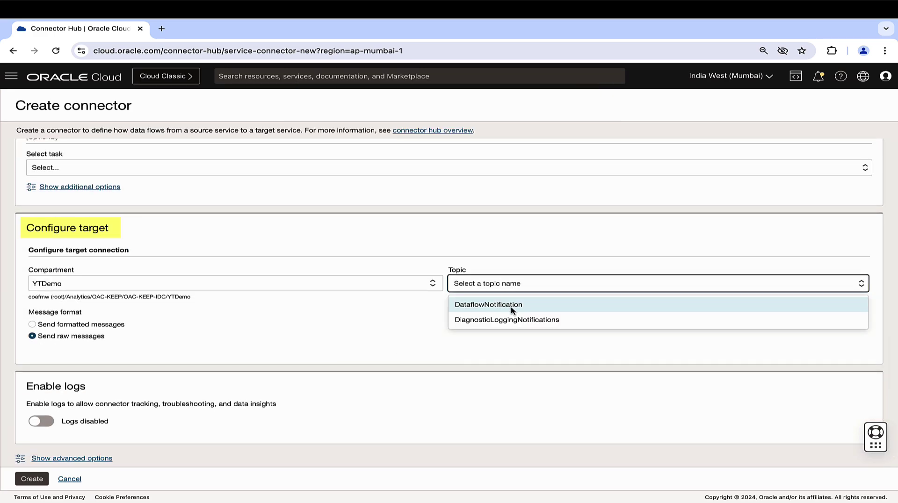
{"action": "left_click", "coordinate": [512, 310]}
{"action": "scroll", "coordinate": [281, 347], "scroll_direction": "down", "scroll_amount": 1}
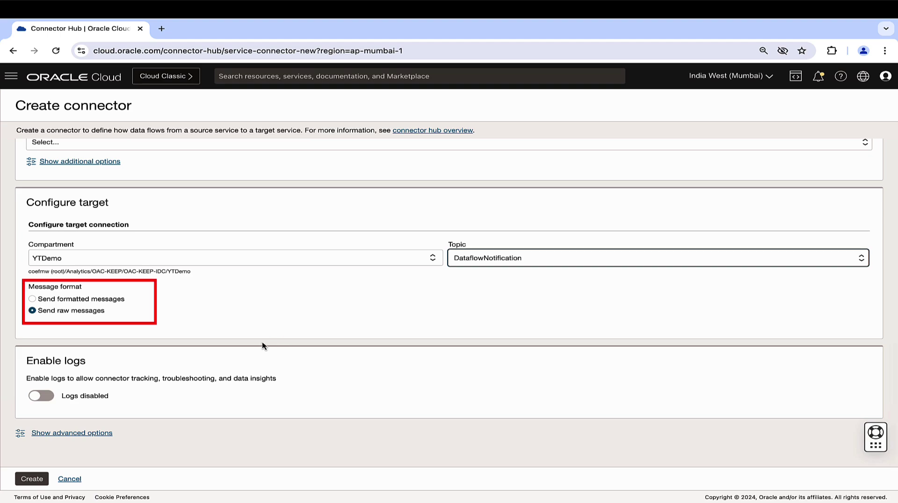
{"action": "key", "text": "Tab"}
{"action": "key", "text": "Up"}
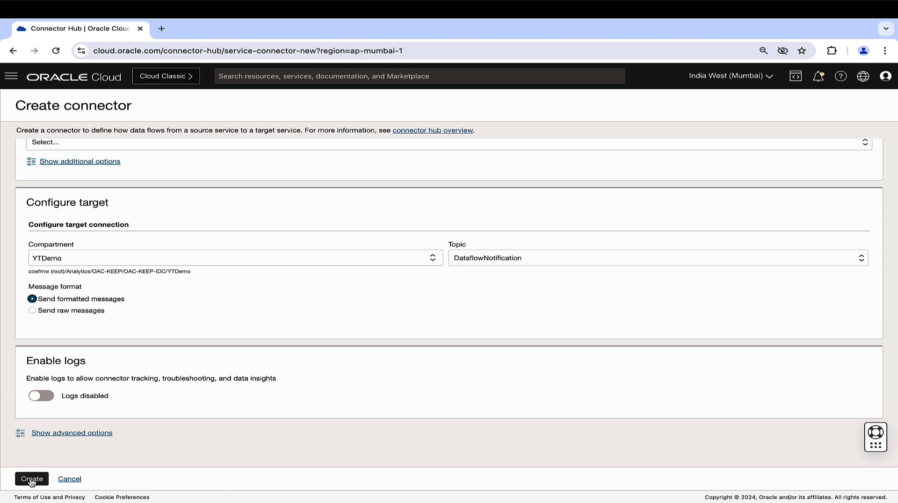
{"action": "left_click", "coordinate": [30, 479]}
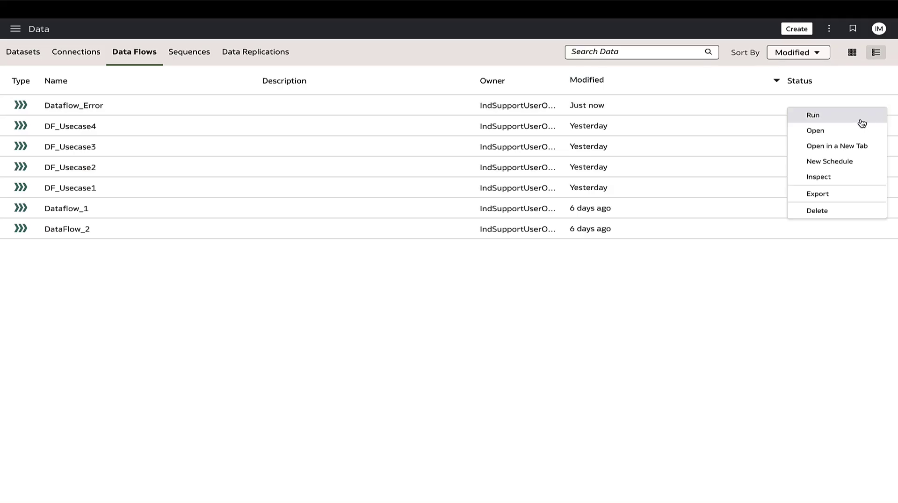
Step: Rerun Dataflow_Error and scroll through the Connector Hub failure notification email's job details
{"action": "left_click", "coordinate": [859, 116]}
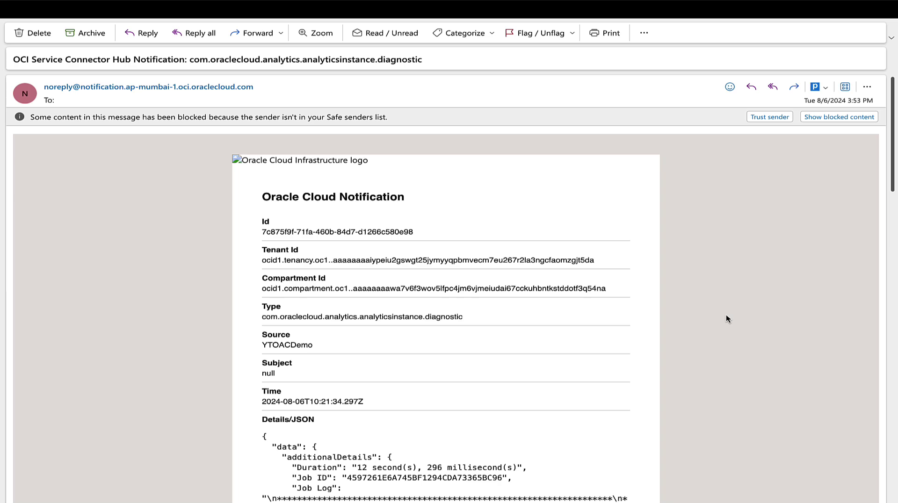
{"action": "scroll", "coordinate": [726, 319], "scroll_direction": "down", "scroll_amount": 5}
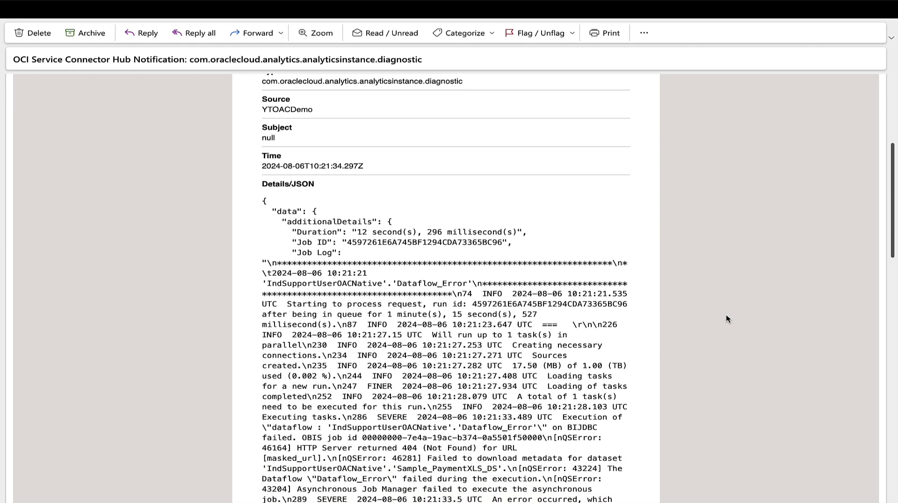
{"action": "scroll", "coordinate": [726, 318], "scroll_direction": "down", "scroll_amount": 3}
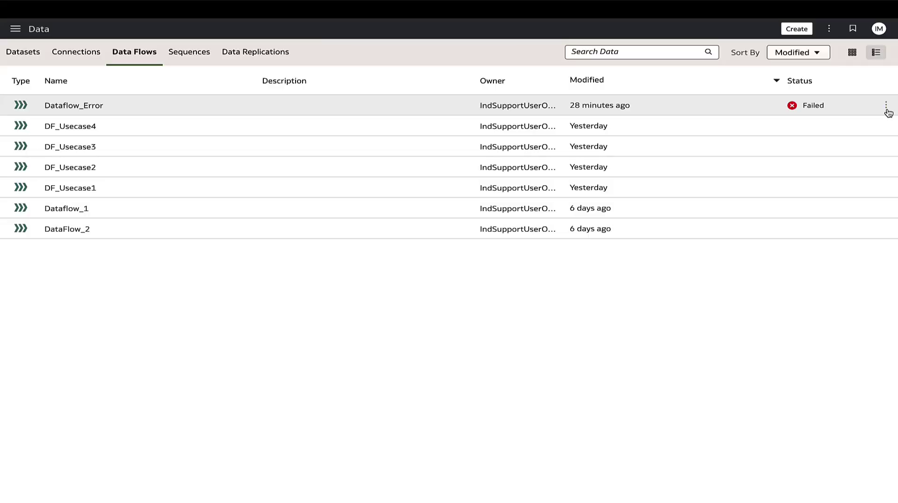
Step: Inspect the Dataflow_Error data flow and copy its Object ID
{"action": "left_click", "coordinate": [886, 109]}
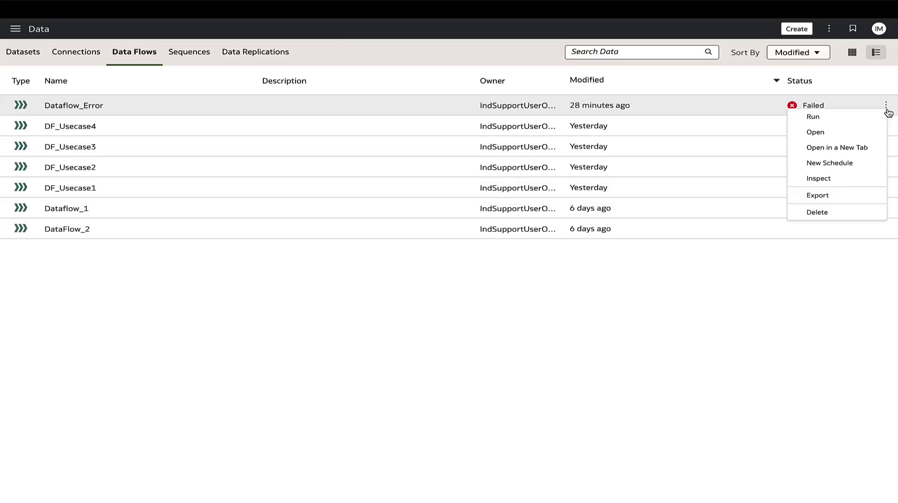
{"action": "left_click", "coordinate": [847, 180]}
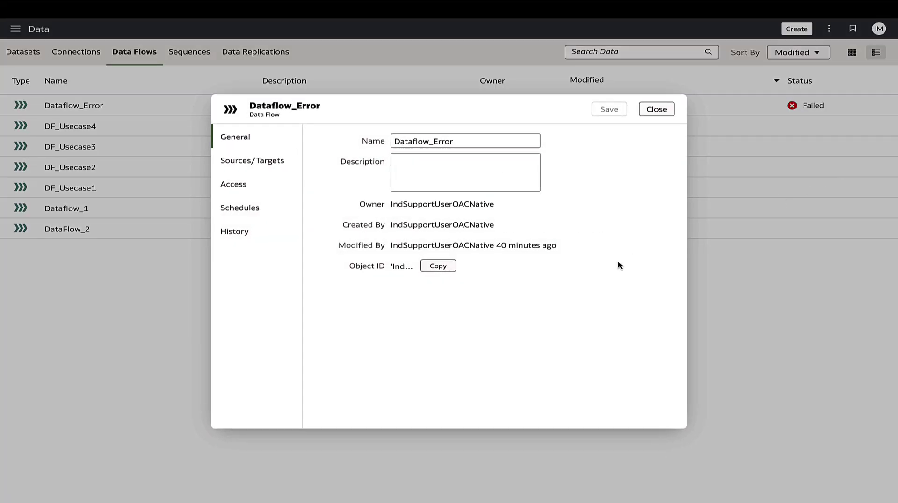
{"action": "left_click", "coordinate": [439, 268]}
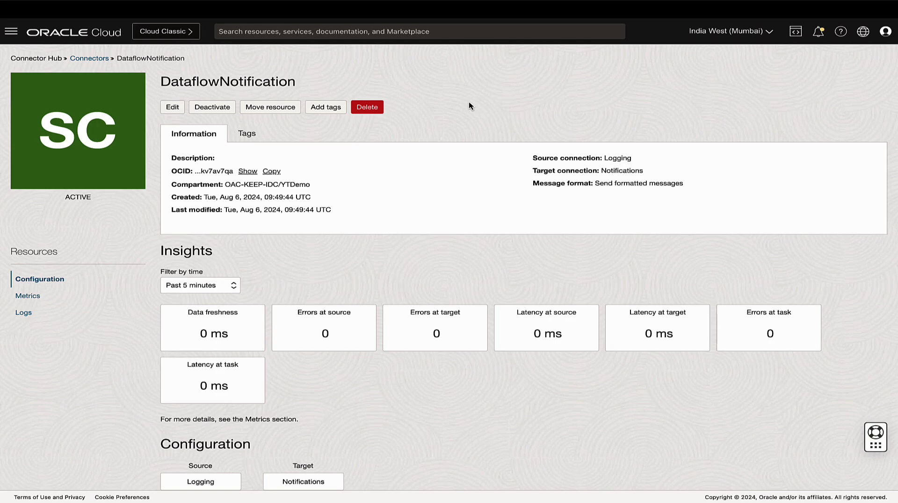
Step: Go back to the Connectors list via the breadcrumb, showing DataflowNotification active
{"action": "left_click", "coordinate": [89, 59]}
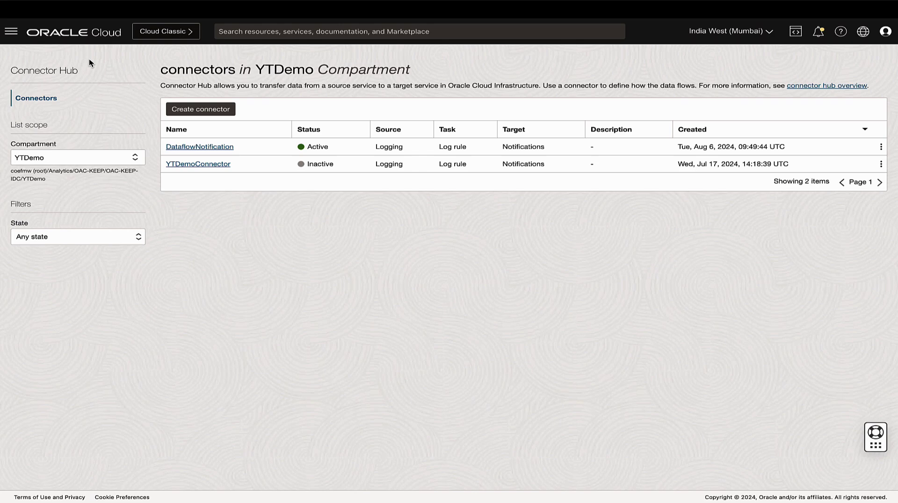